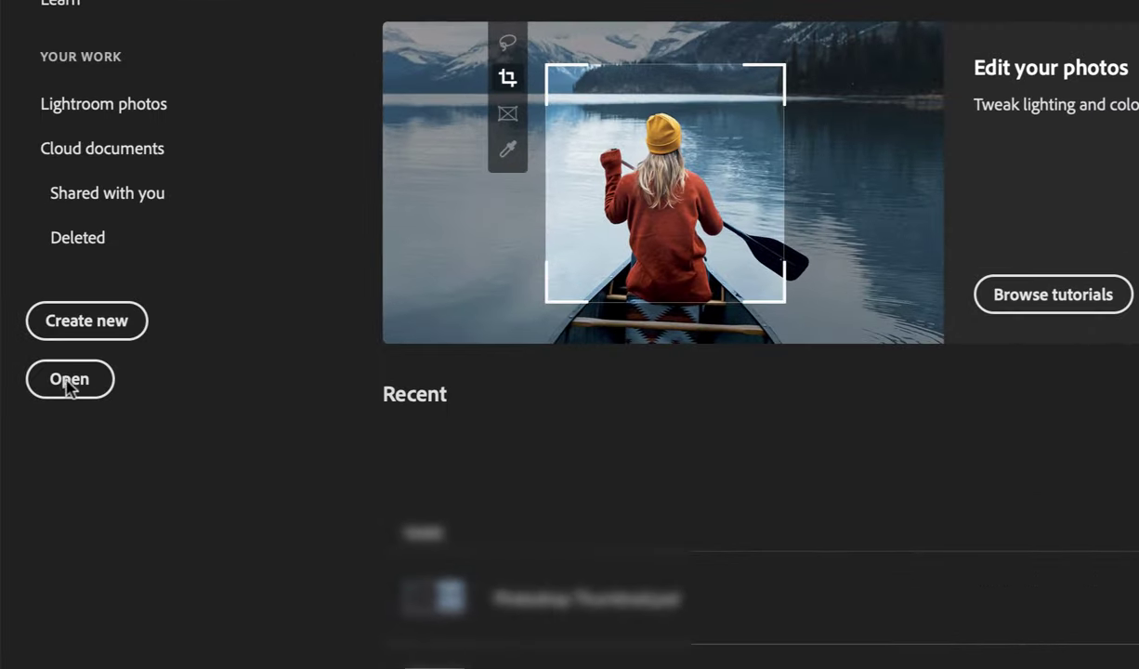
Open pexels-any-lane-5946102 copy.jpg, the three-banana photo, from the Home screen.
click(79, 388)
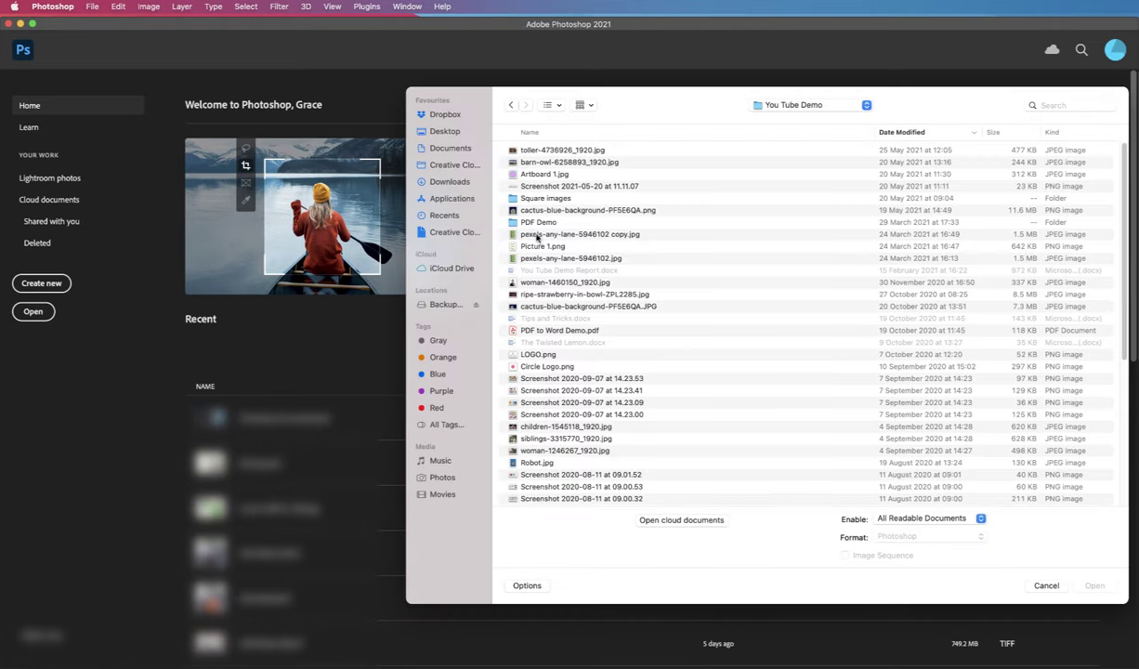
click(537, 236)
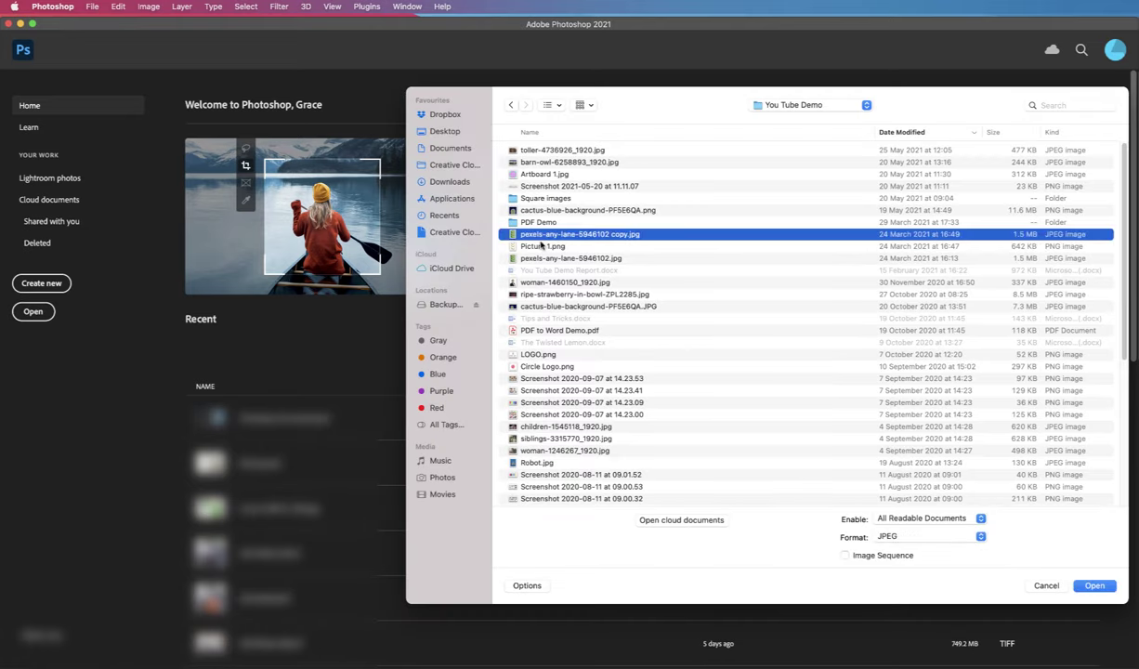
click(1094, 585)
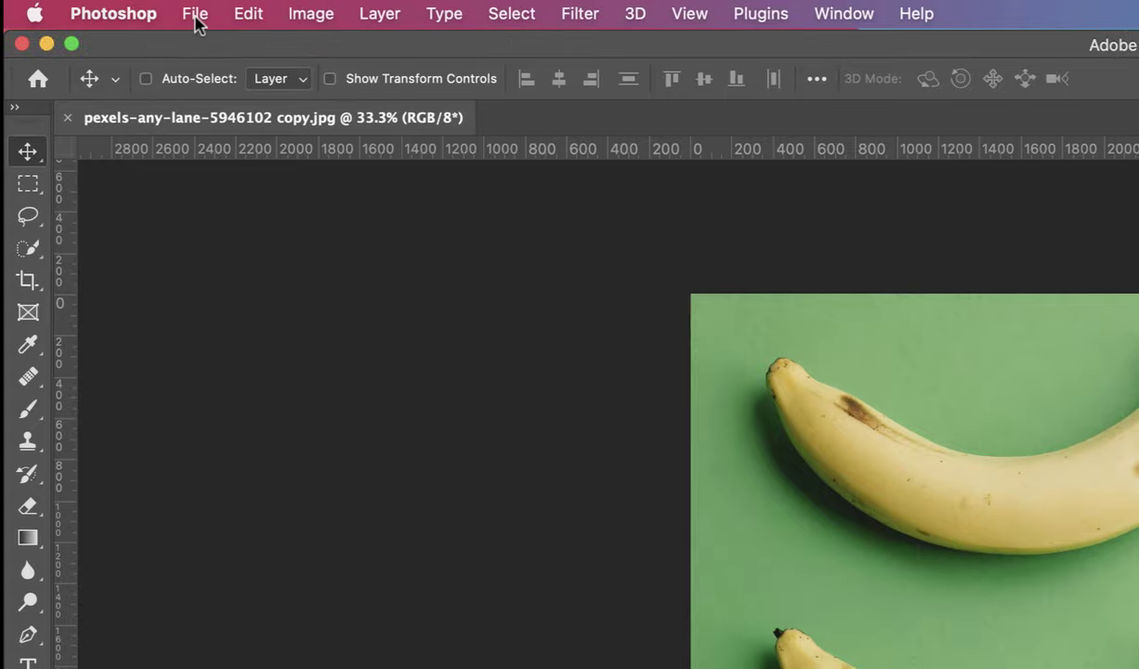
Open Picture 1.png as a second document via File > Open.
click(196, 17)
click(210, 69)
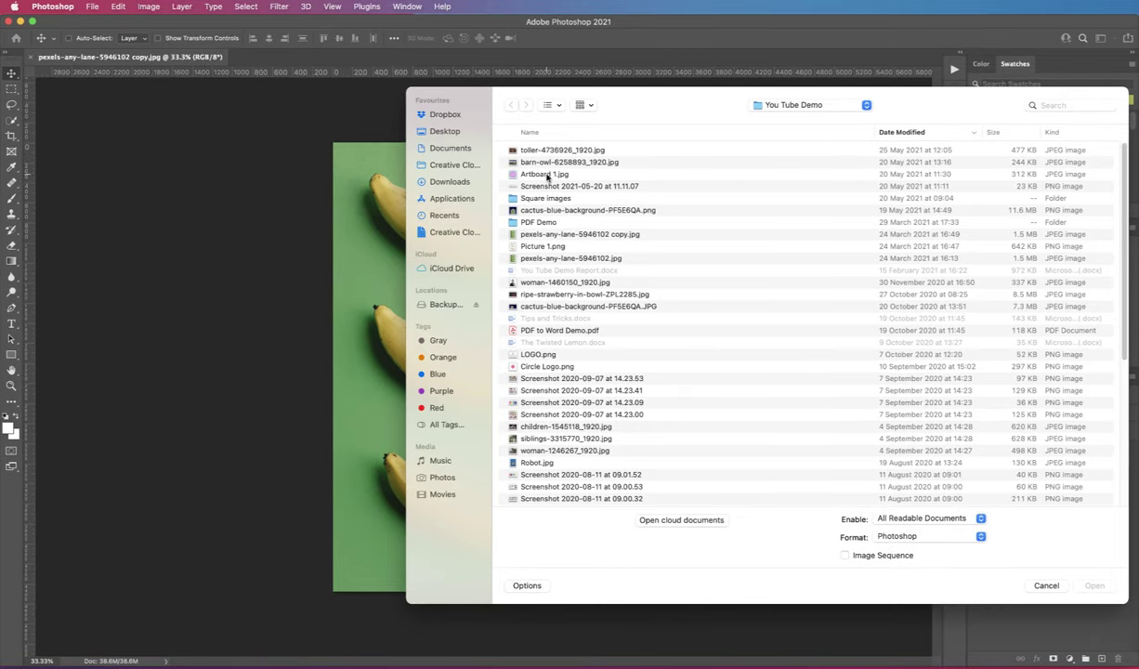
click(541, 247)
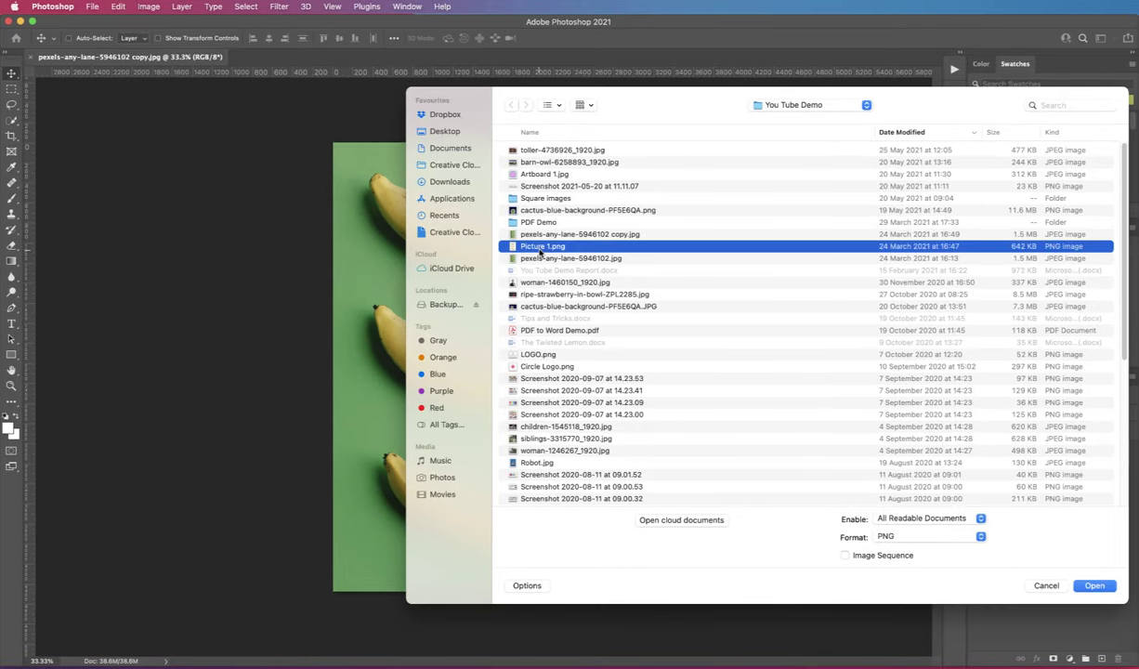
click(1095, 586)
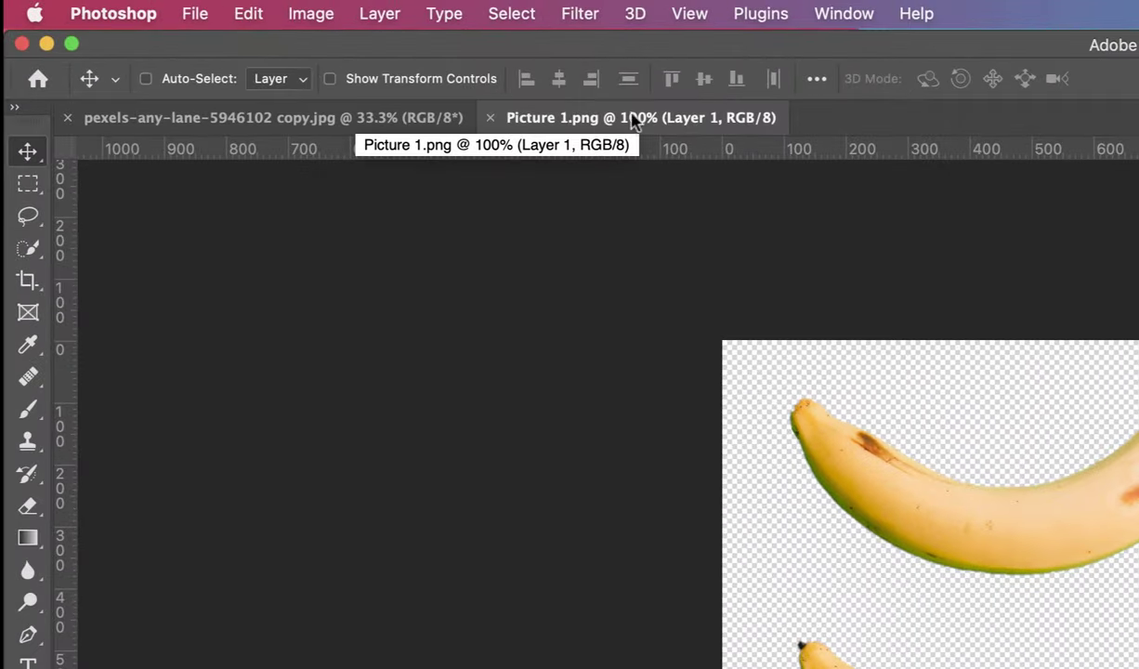
Return to the pexels-any-lane banana photo document.
click(369, 127)
click(596, 129)
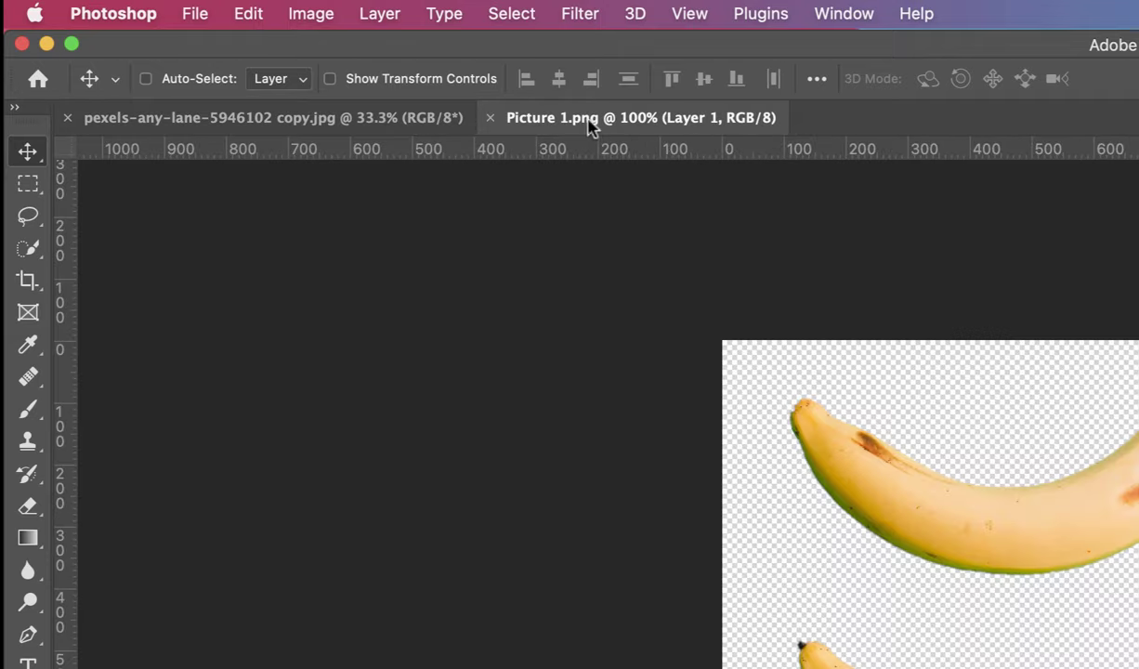
click(378, 127)
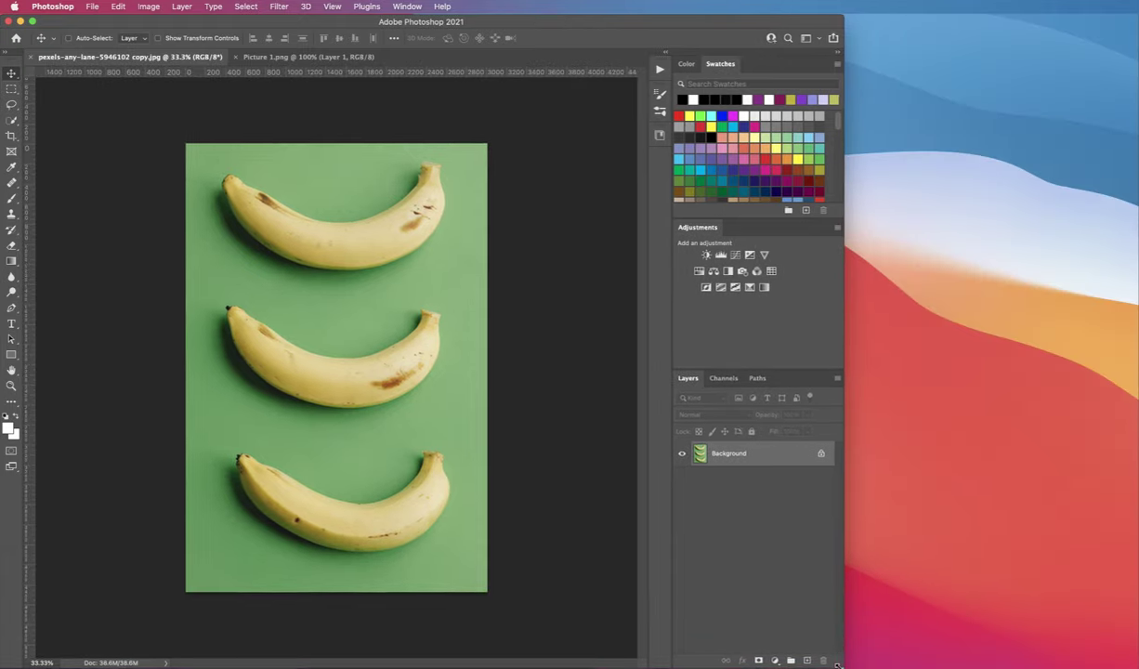
Place Apples-Grey.jpg from Finder onto the banana canvas as a new layer.
mouse_move(470, 183)
mouse_down()
mouse_move(862, 43)
mouse_move(895, 97)
mouse_up()
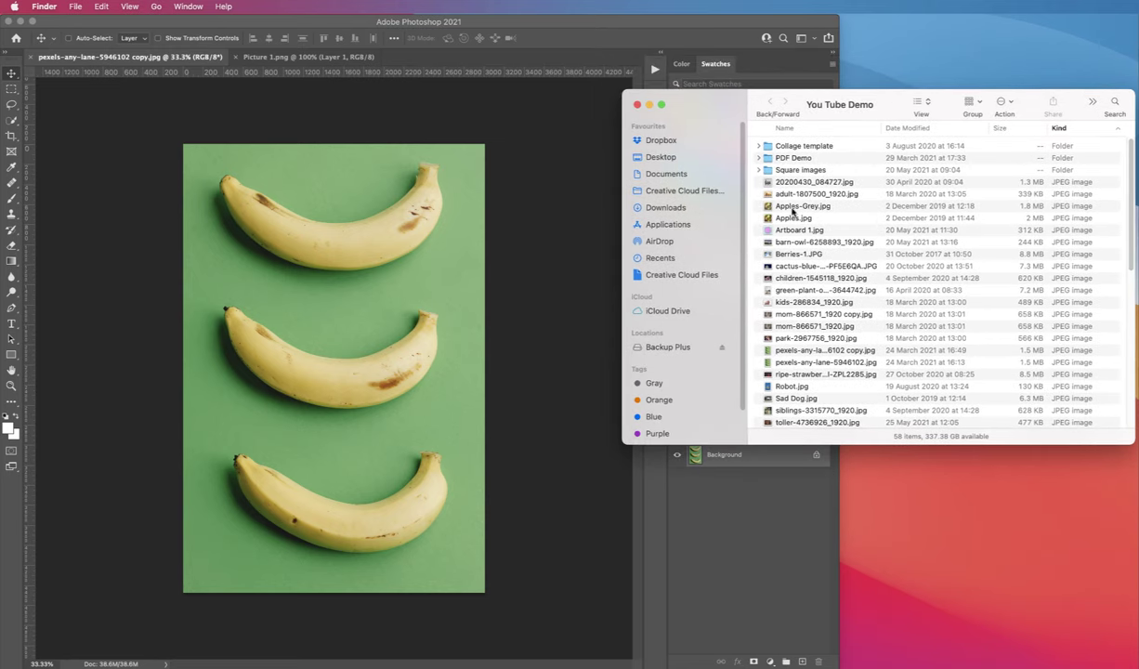
click(826, 207)
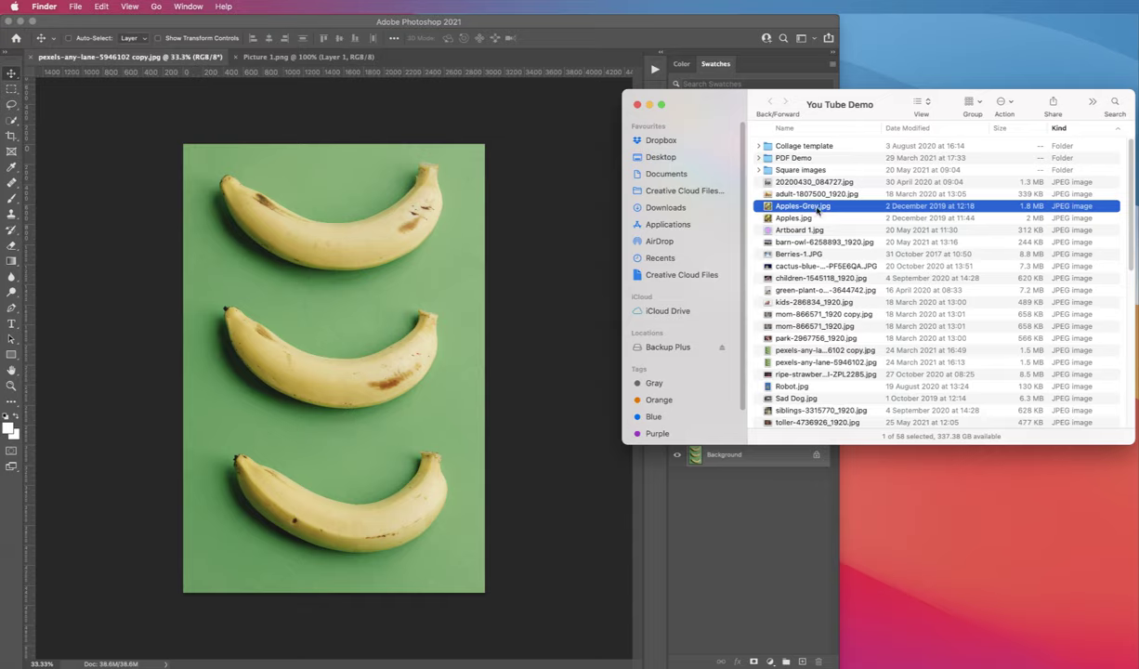
drag(819, 209, 318, 280)
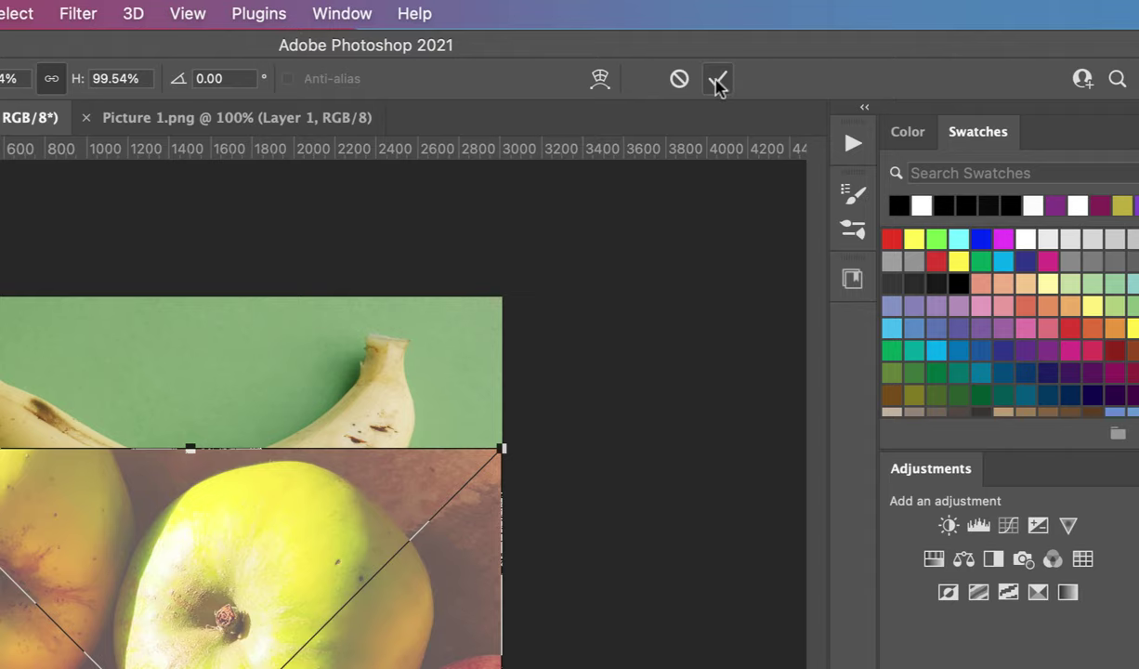
click(718, 84)
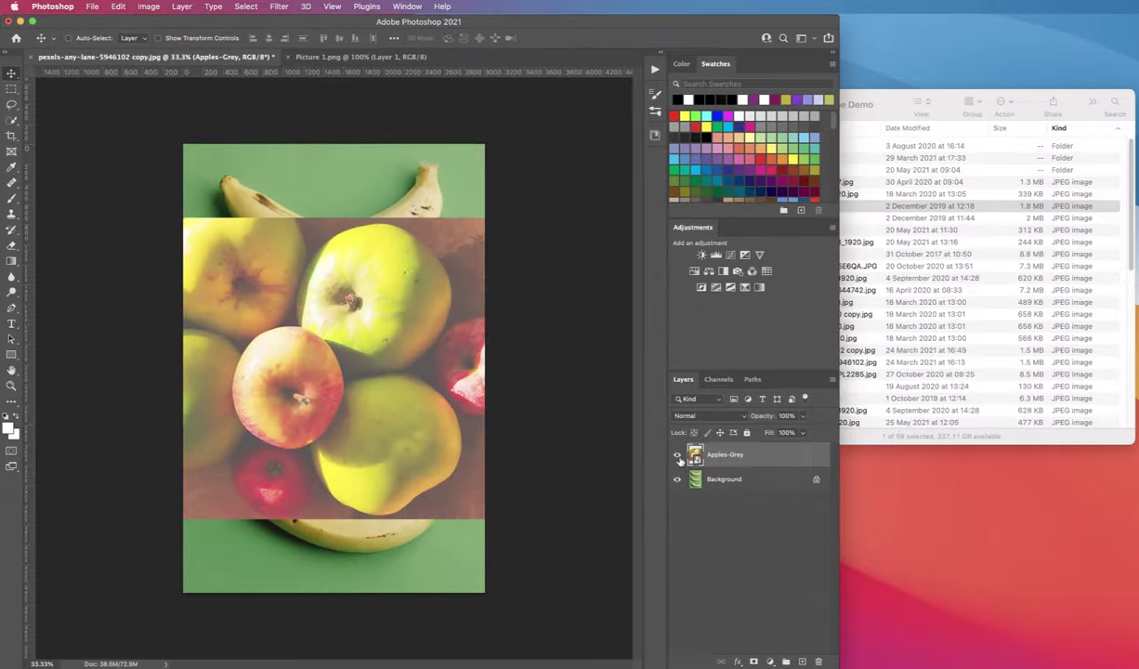
Hide the Apples-Grey layer so only the bananas show.
click(677, 455)
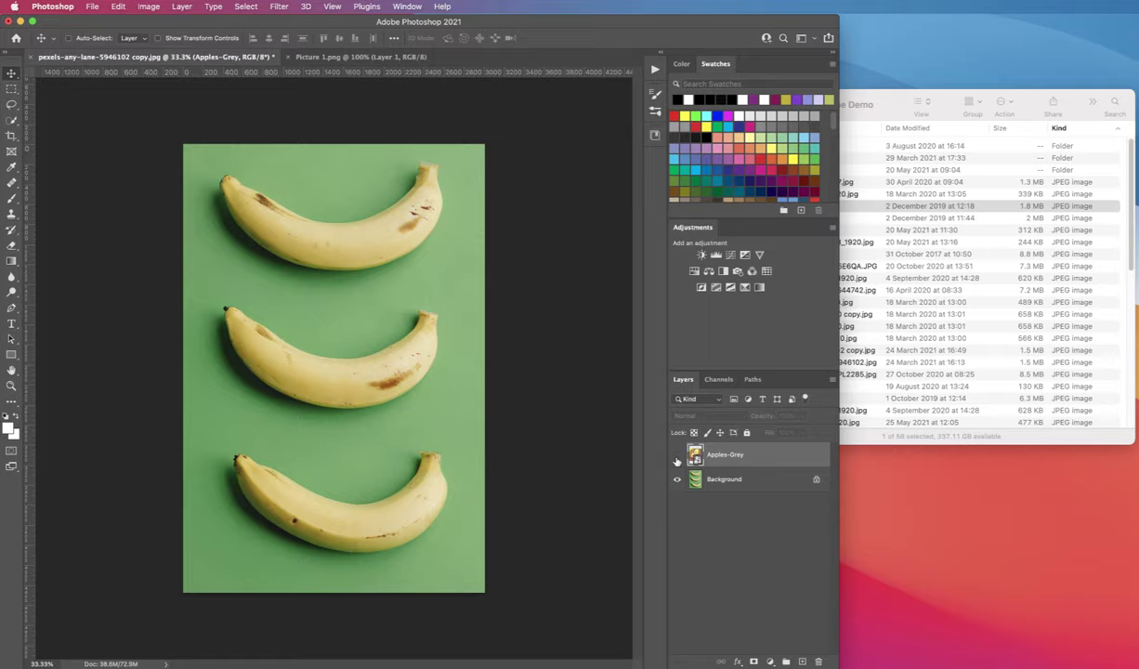
click(677, 454)
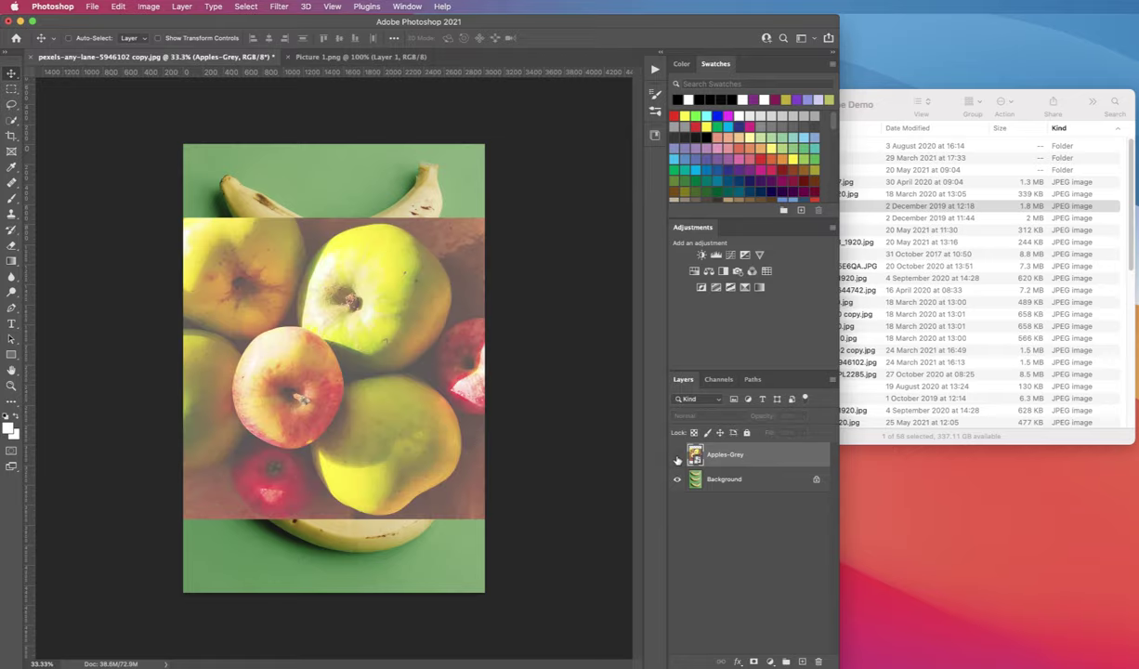
click(677, 455)
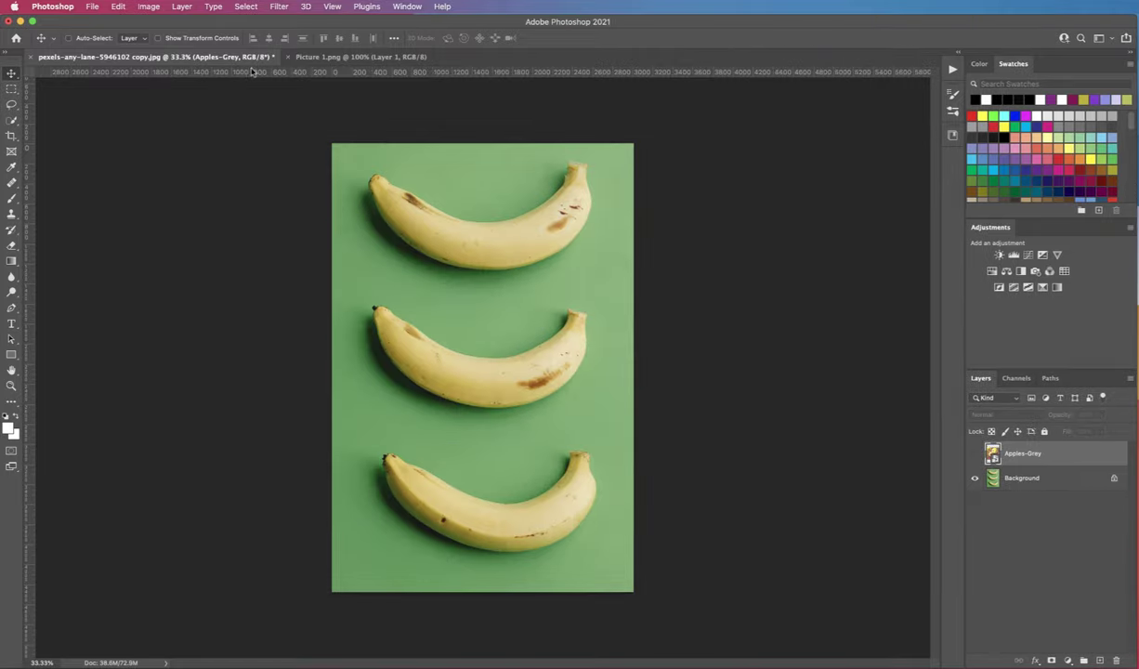
Open ripe-strawberry-in-bowl-ZPL2285.jpg as a new document.
click(92, 7)
click(100, 37)
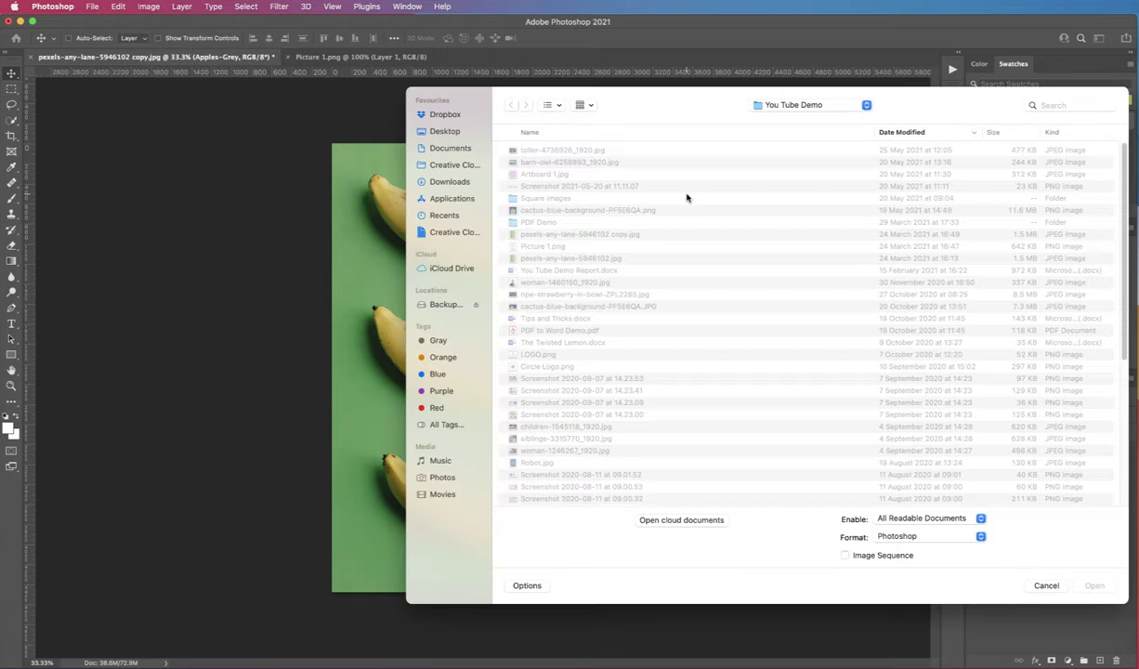
click(641, 293)
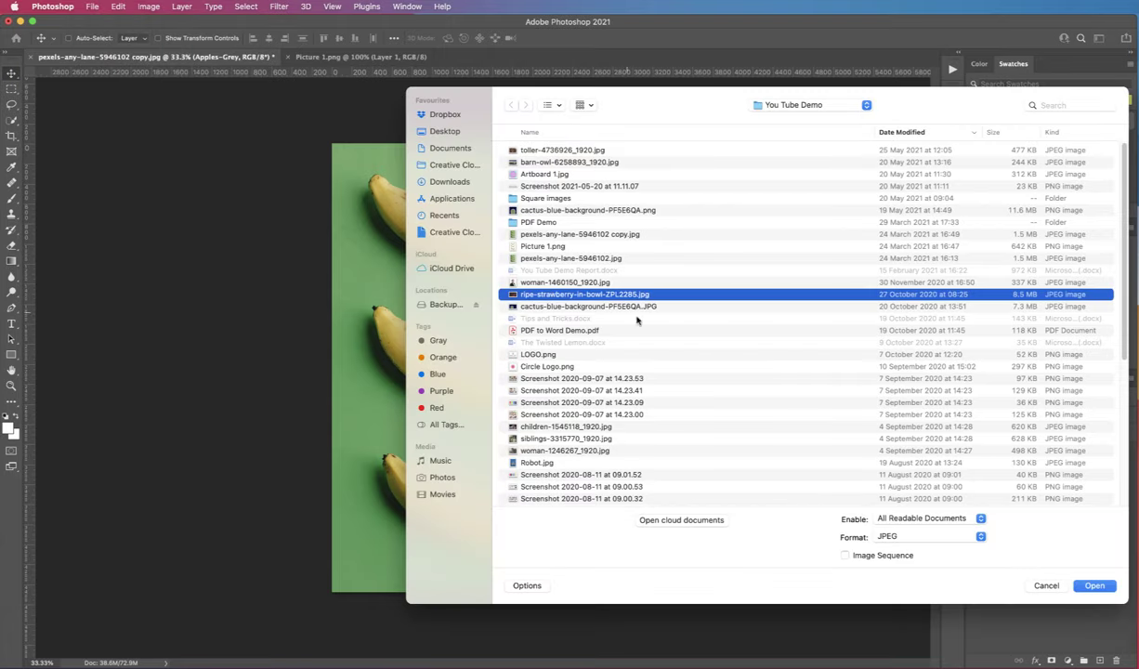
click(1096, 586)
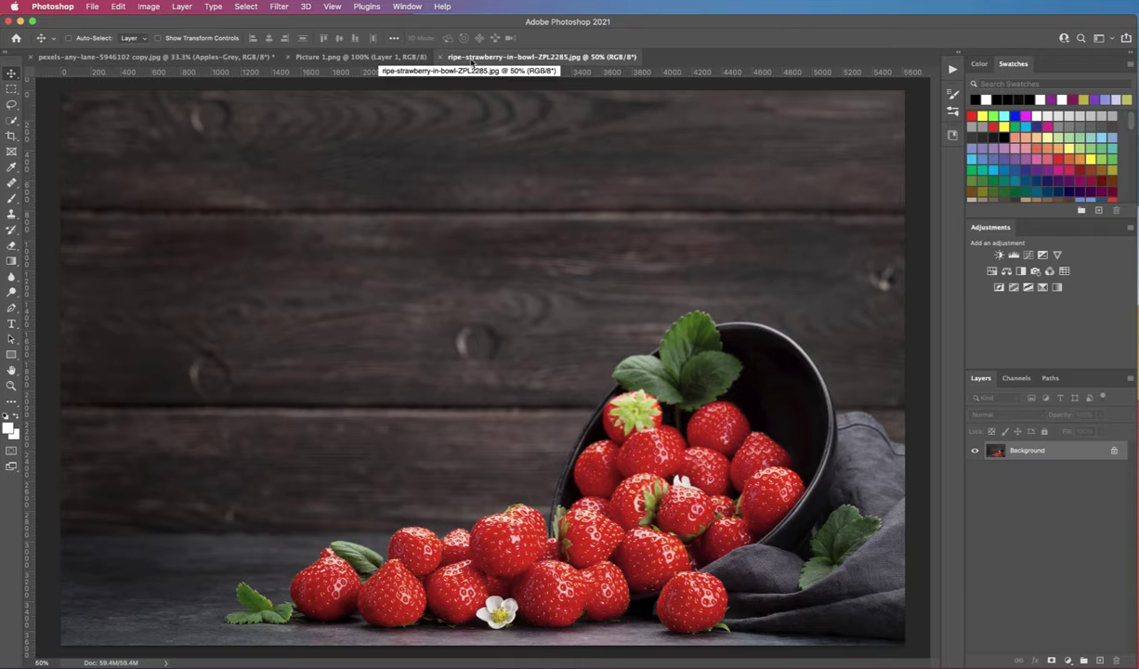
Select the entire strawberry image with Select > All.
click(186, 57)
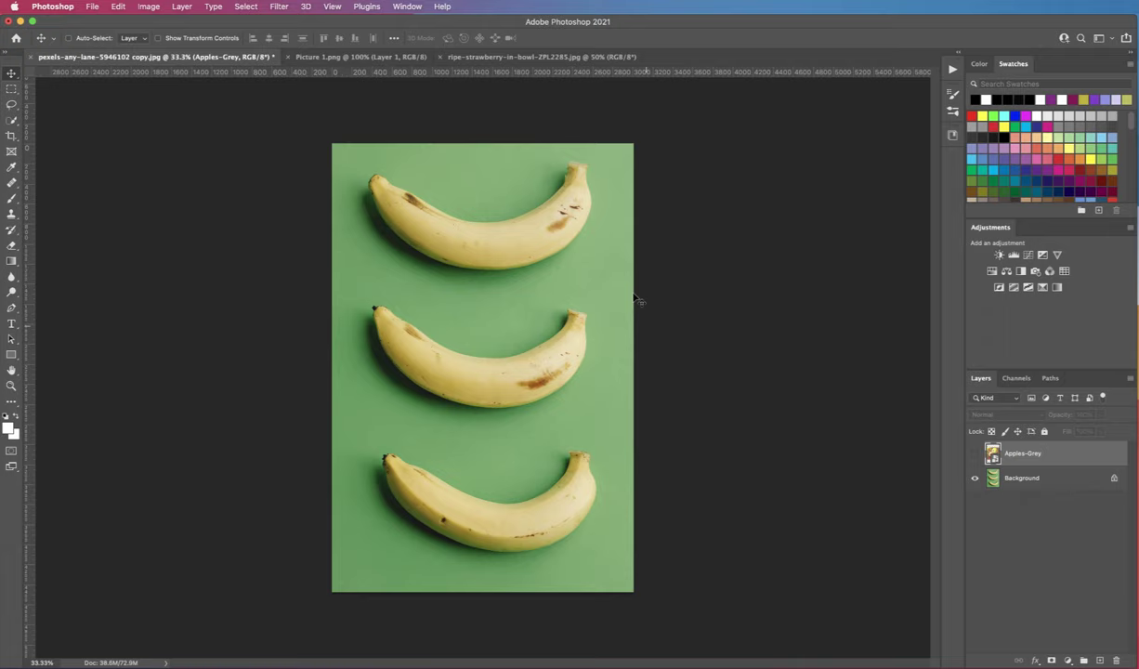
click(515, 58)
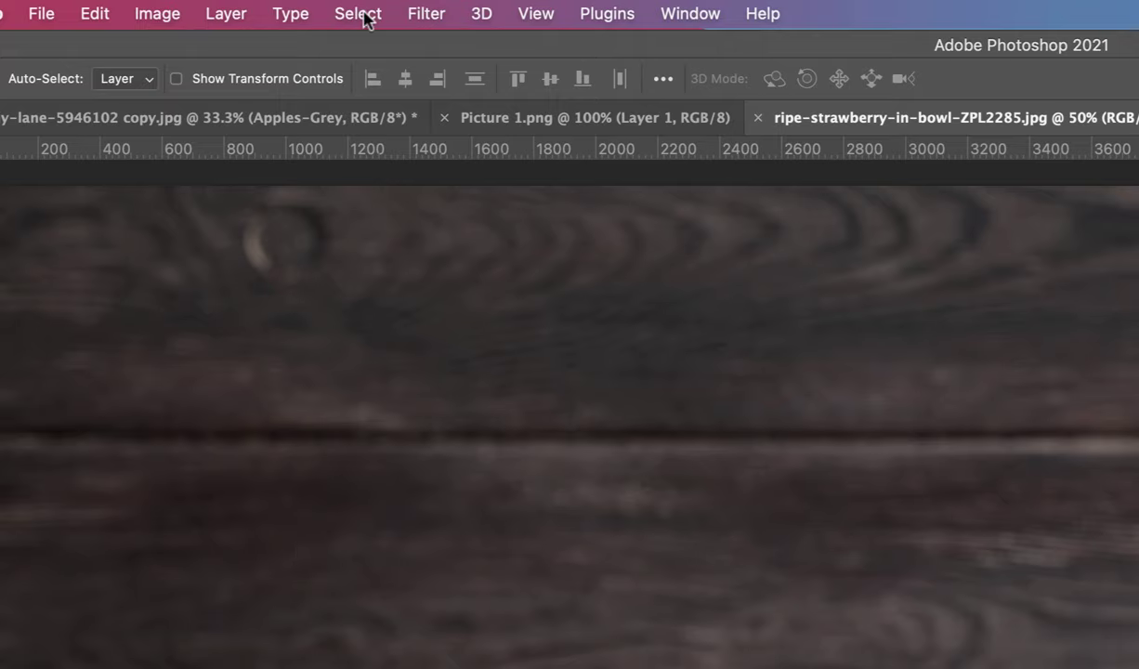
click(360, 14)
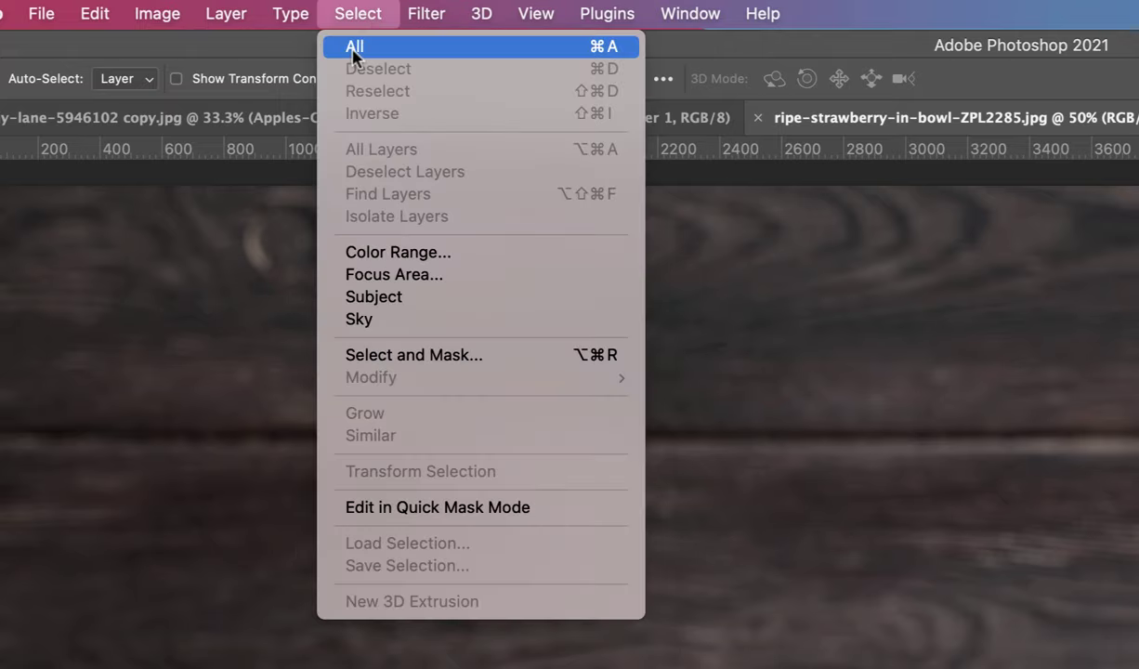
click(354, 51)
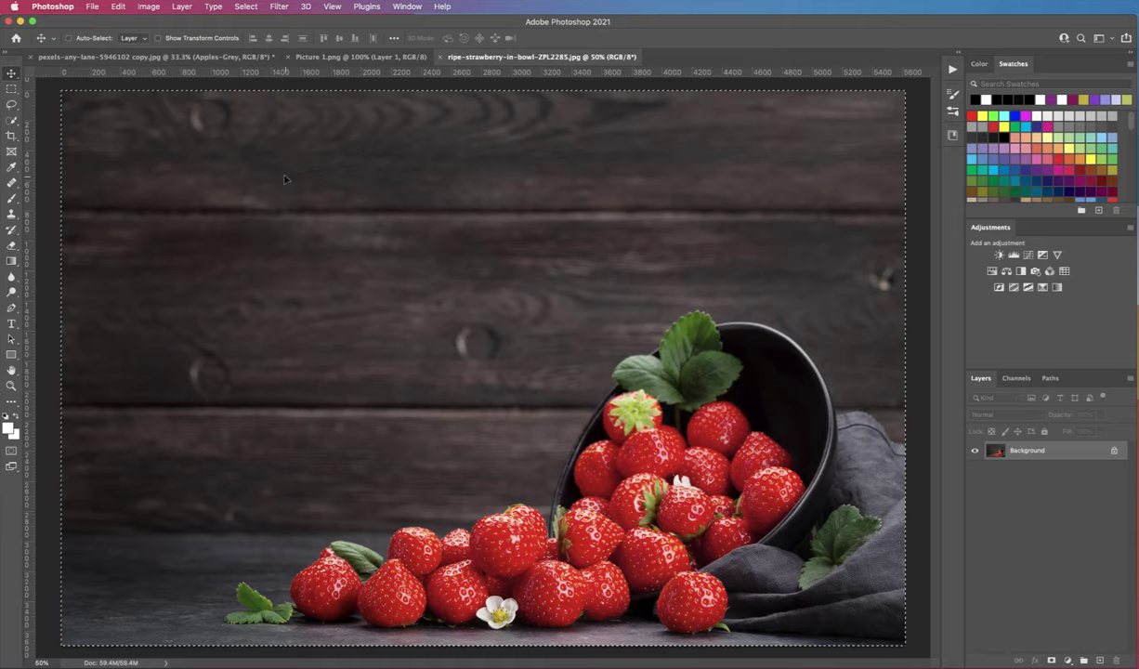
Copy the strawberry image into the banana document as a new layer.
mouse_move(286, 179)
mouse_down()
mouse_move(259, 162)
mouse_move(209, 60)
mouse_up()
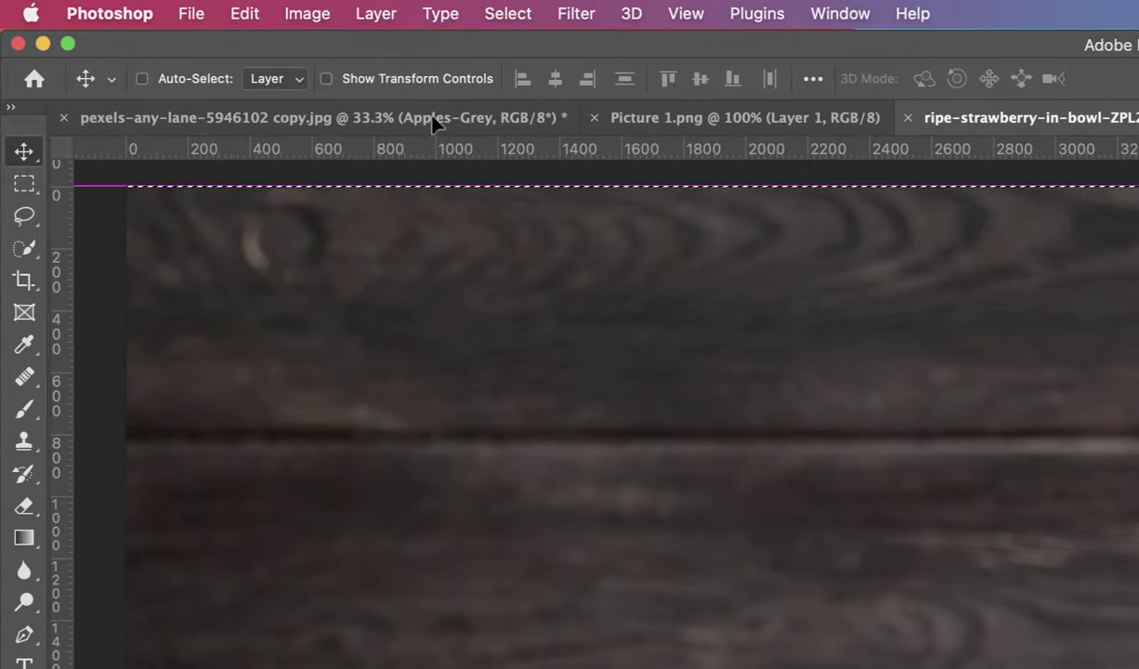
click(432, 121)
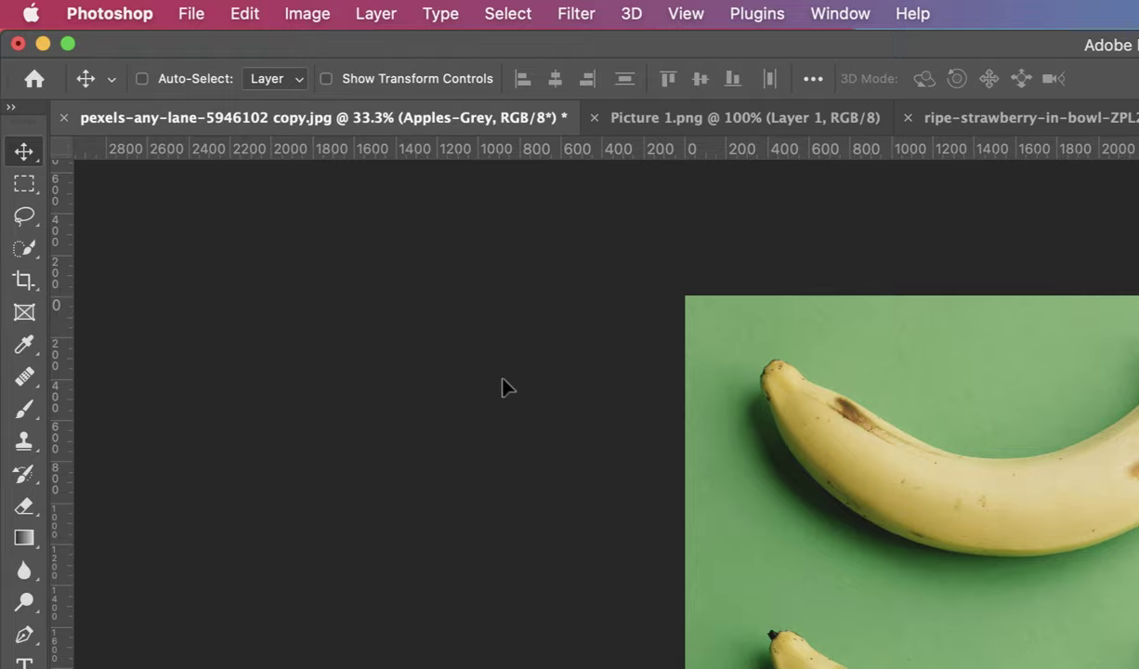
drag(523, 447, 532, 448)
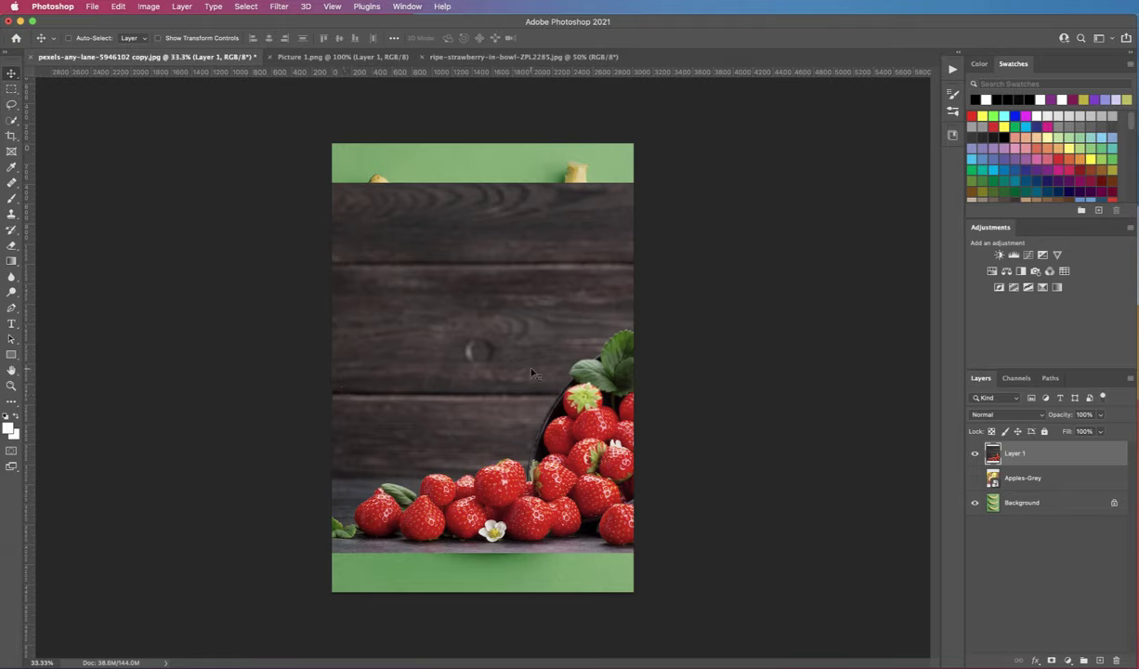
Scale the strawberry layer to about half size and move it to the canvas bottom.
key(ctrl+t)
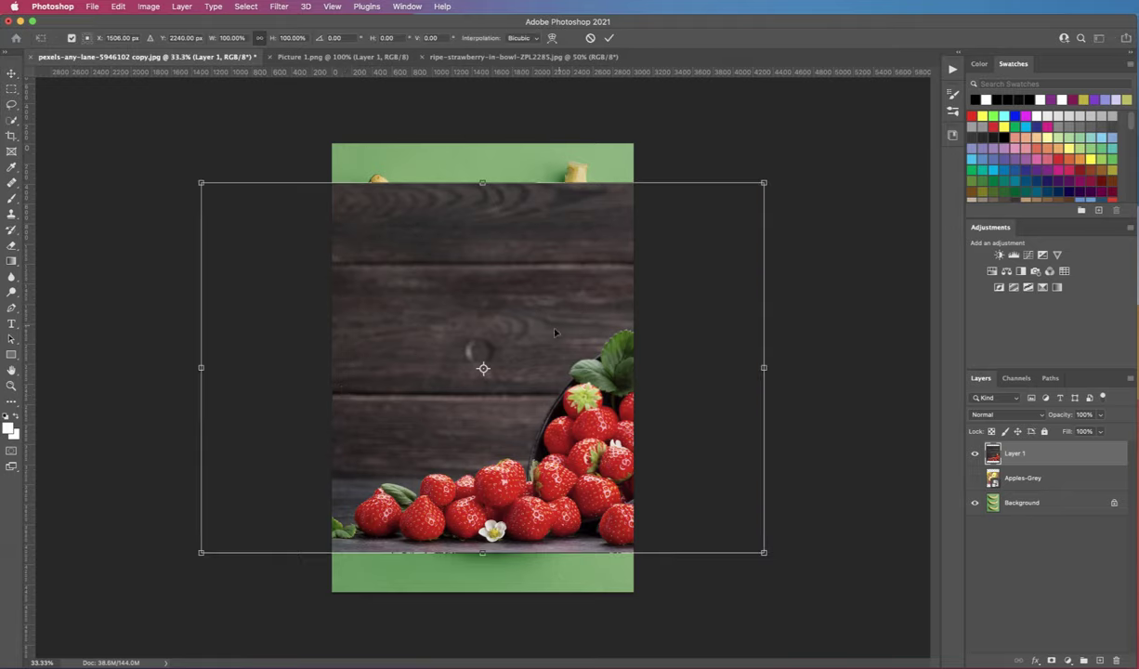
drag(763, 183, 484, 367)
mouse_move(430, 420)
mouse_down()
mouse_move(568, 391)
mouse_move(572, 440)
mouse_up()
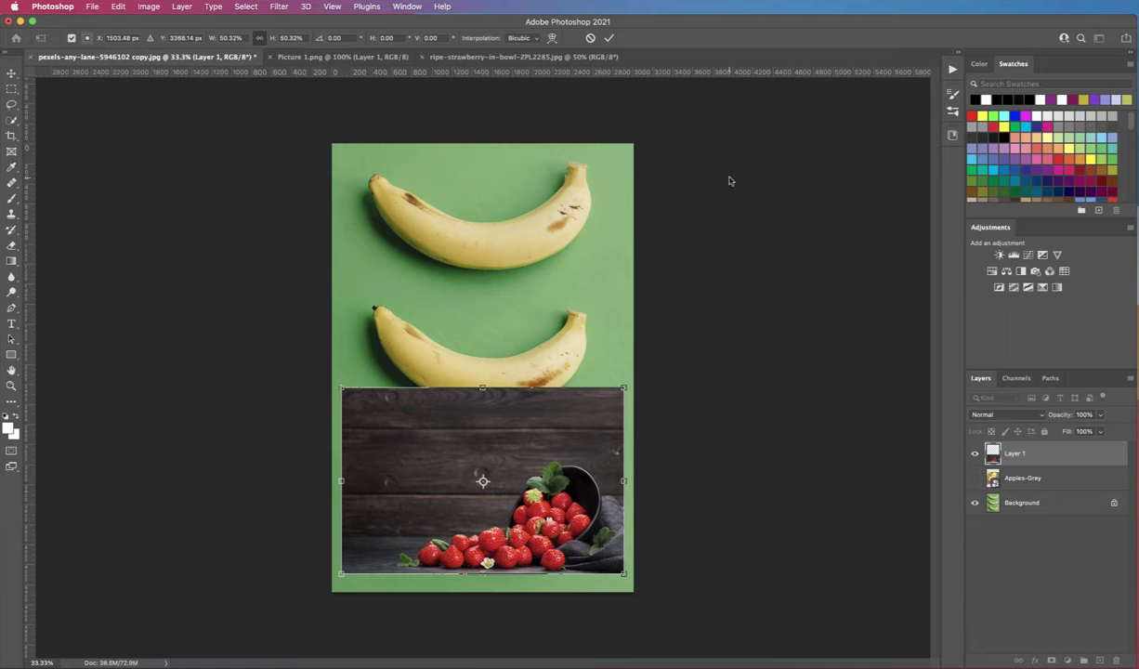
key(Return)
key(super+Tab)
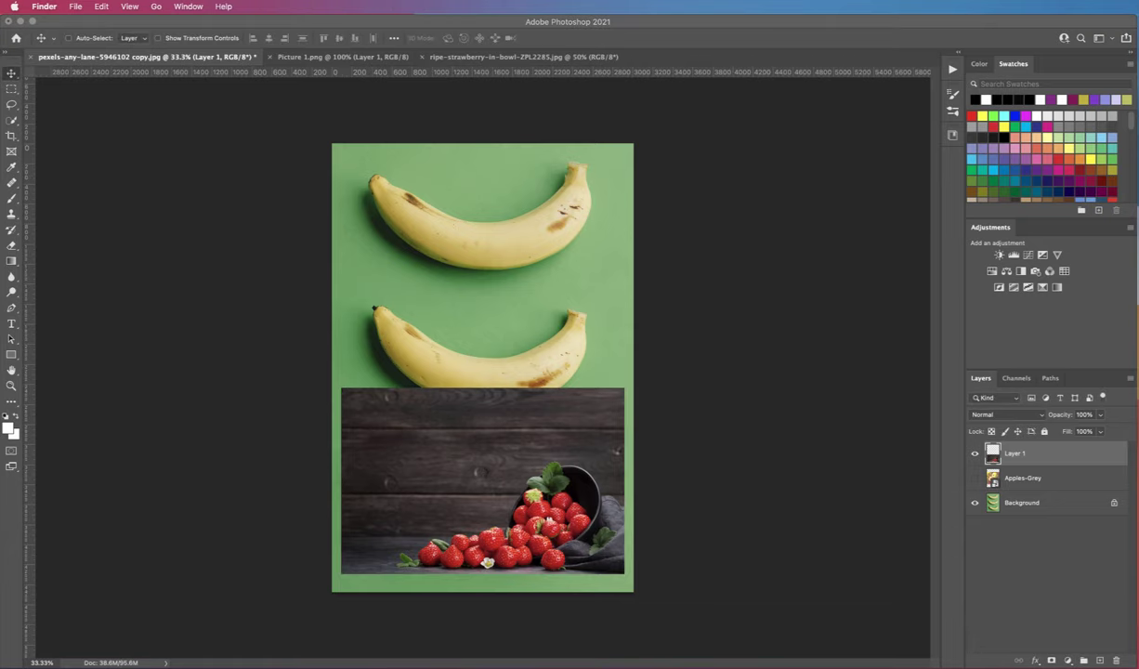
Drop Apples-Grey.jpg from Finder onto Photoshop's Dock icon to open it separately.
mouse_move(853, 98)
mouse_down()
mouse_move(796, 51)
mouse_move(793, 31)
mouse_up()
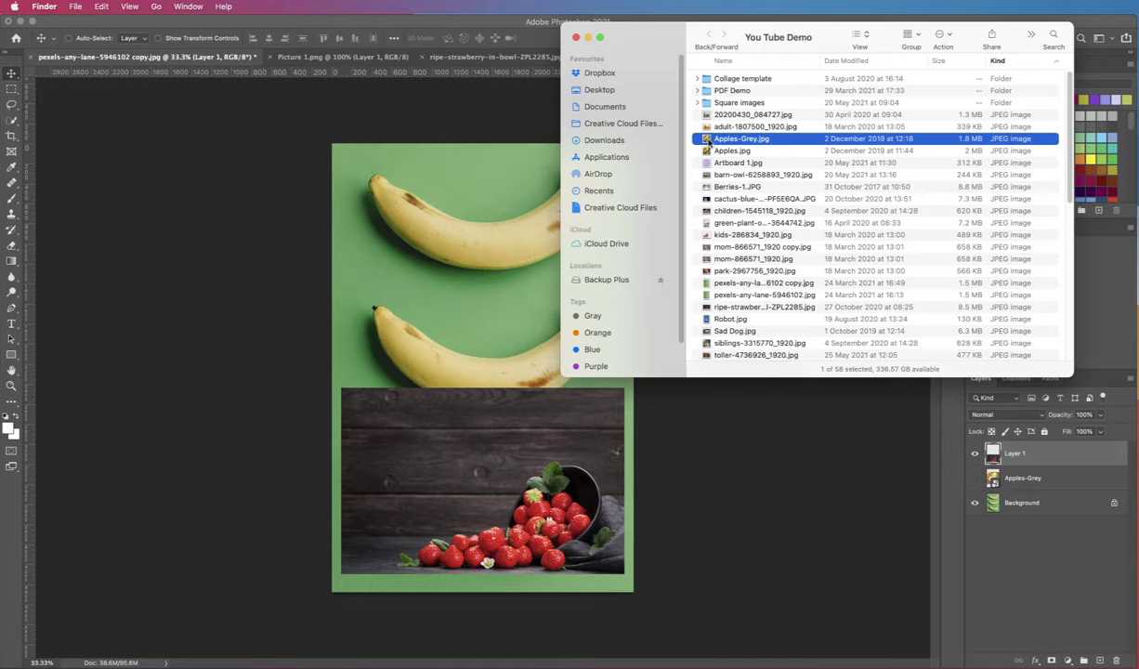
drag(708, 141, 758, 270)
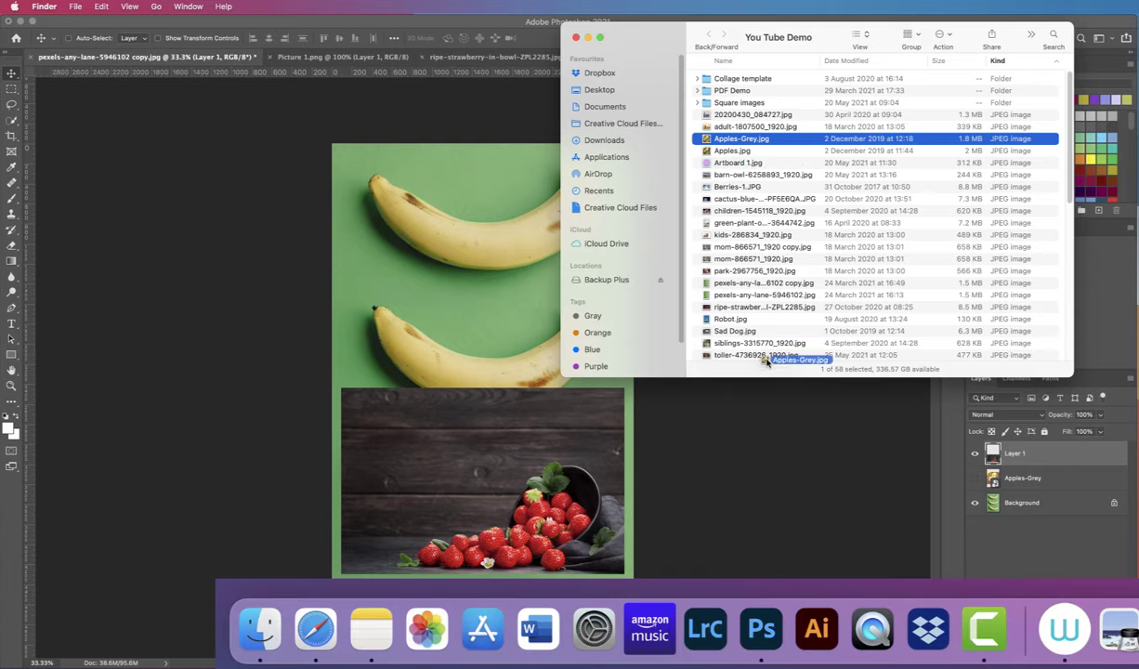
drag(758, 269, 760, 620)
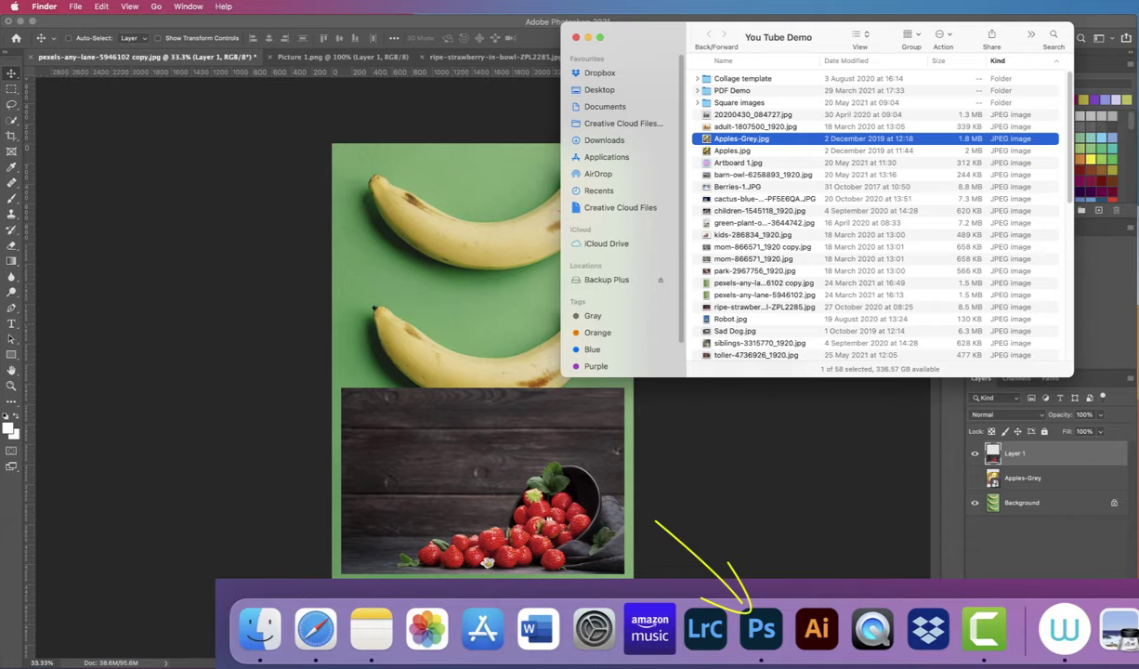
drag(760, 620, 760, 621)
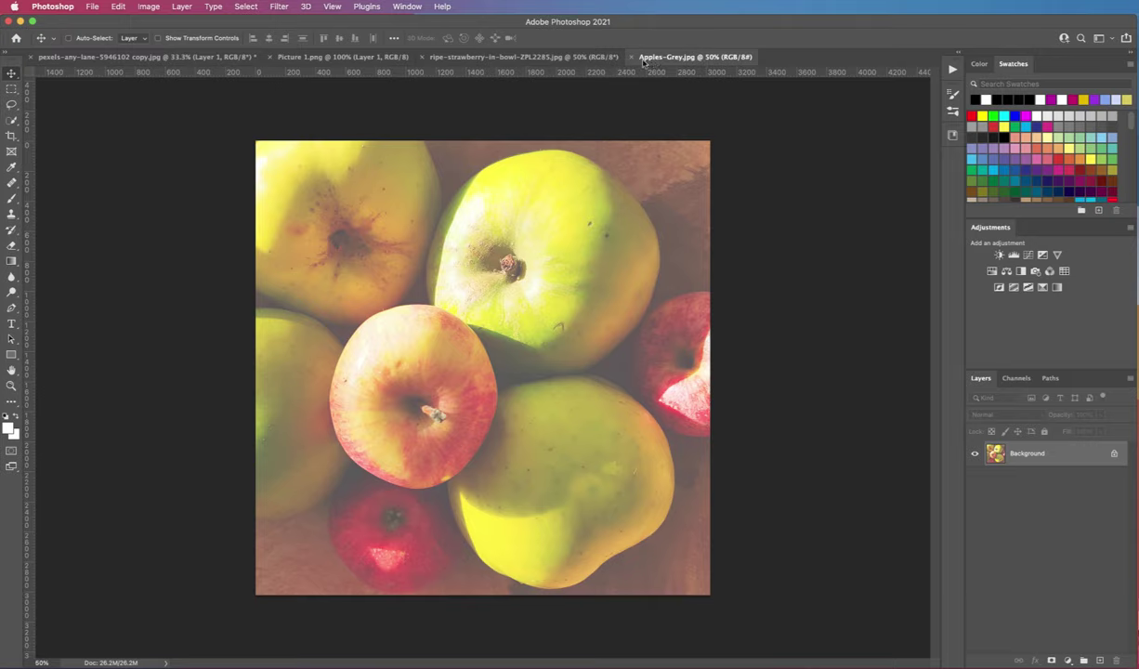
key(ctrl+Tab)
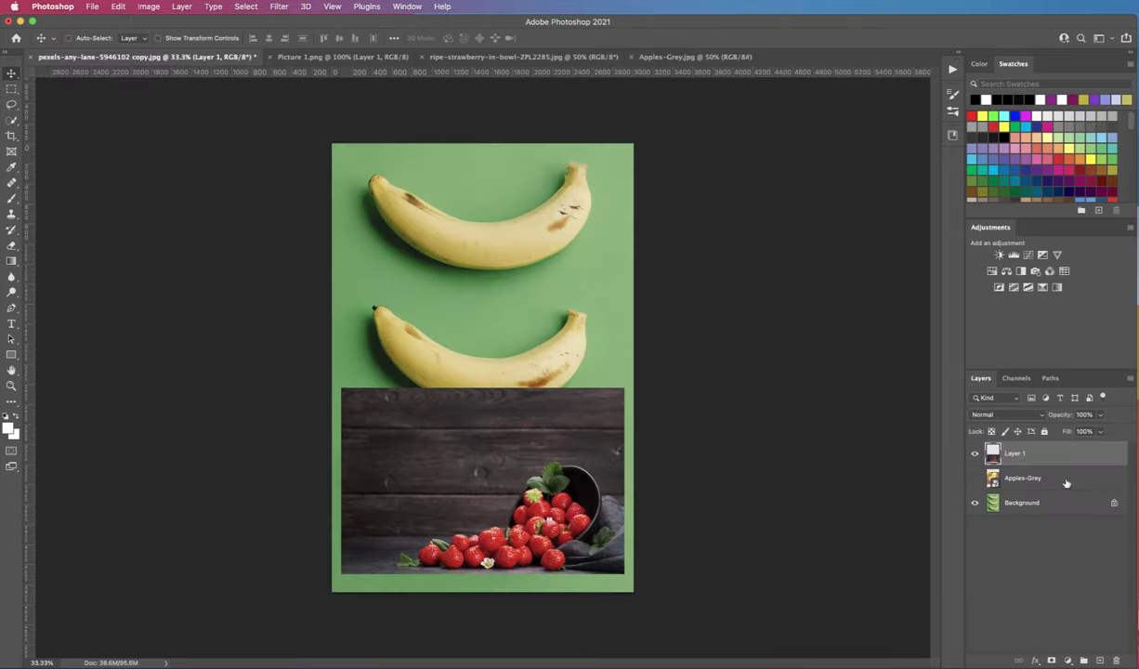
Delete Layer 1 and Apples-Grey, then select all and copy the strawberry photo.
shift+click(1065, 483)
drag(1068, 478, 1115, 660)
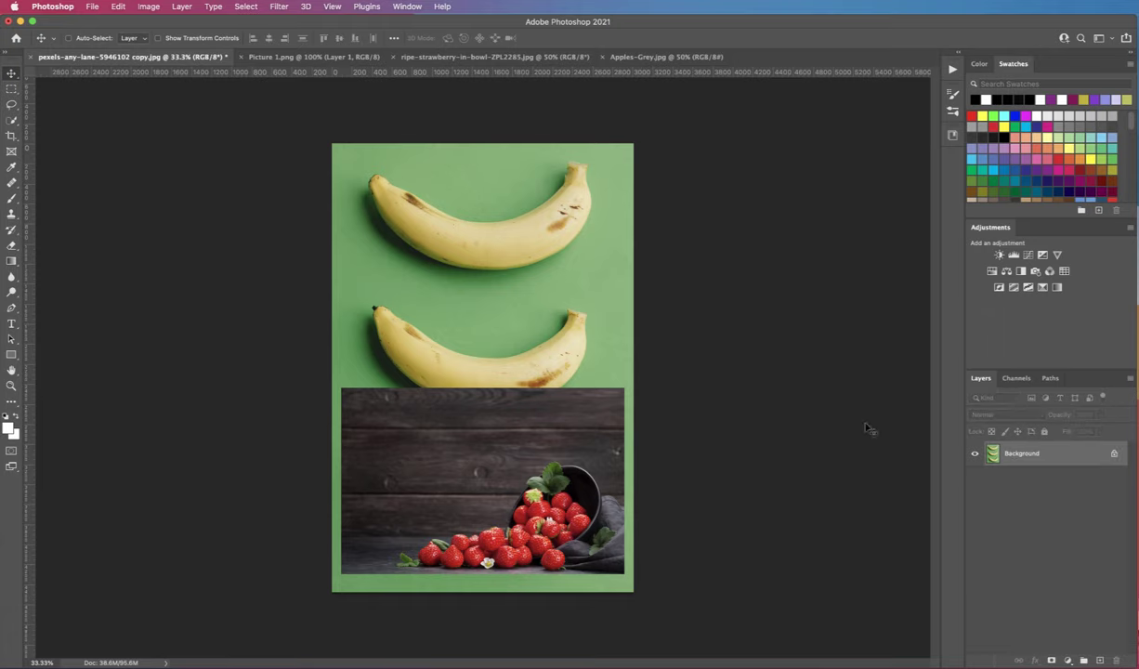
click(430, 58)
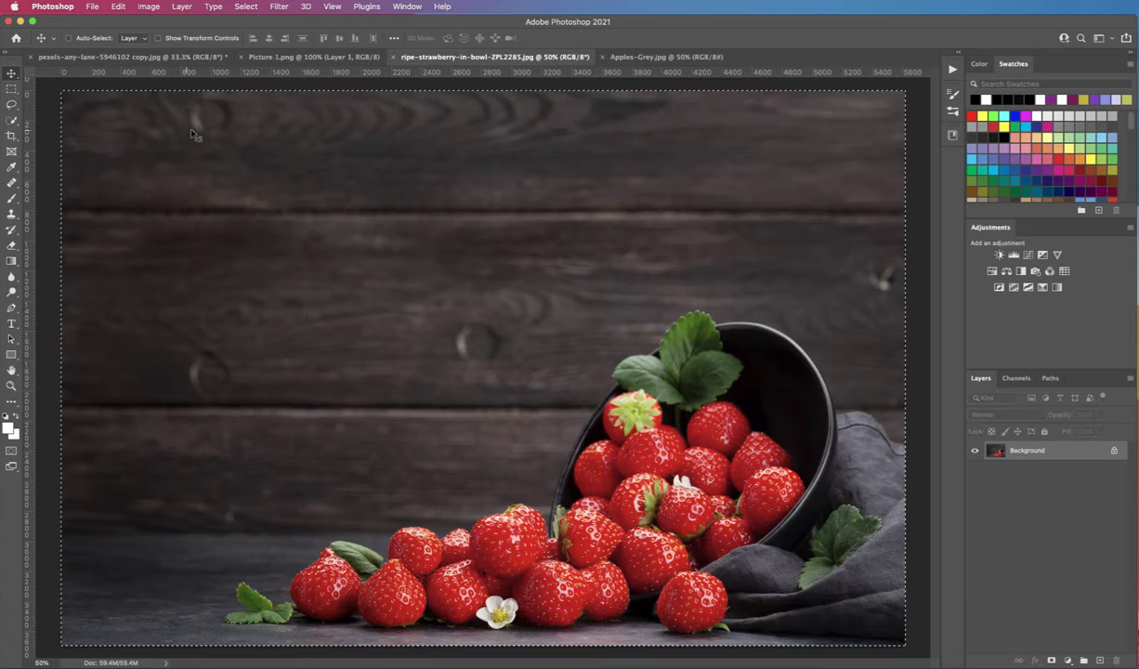
click(246, 7)
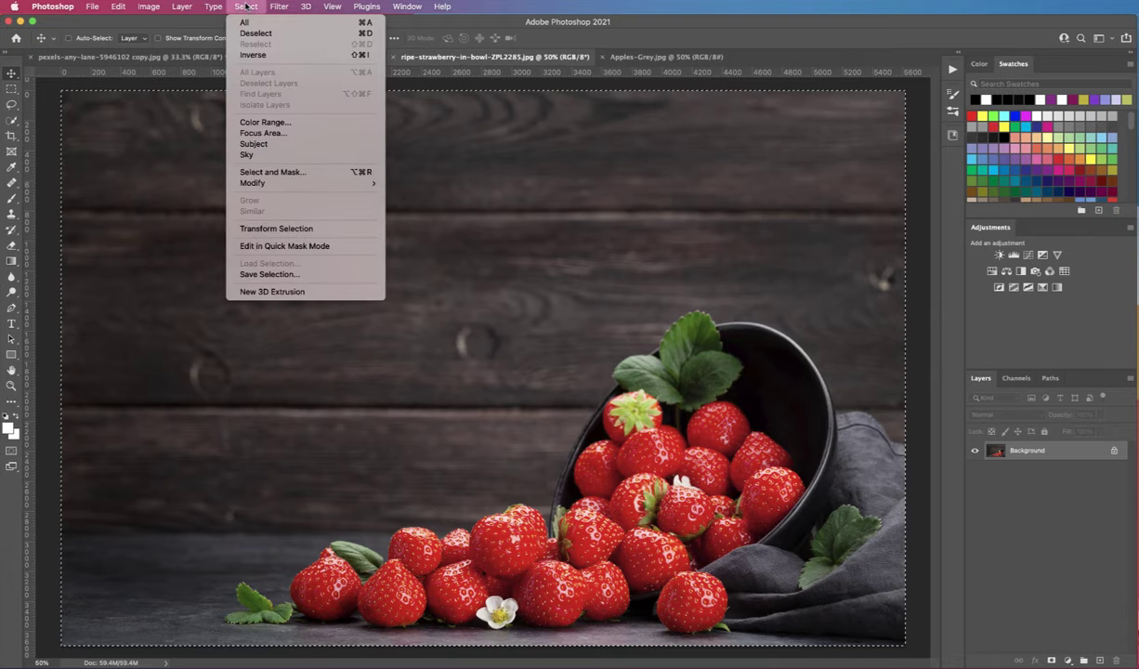
click(237, 22)
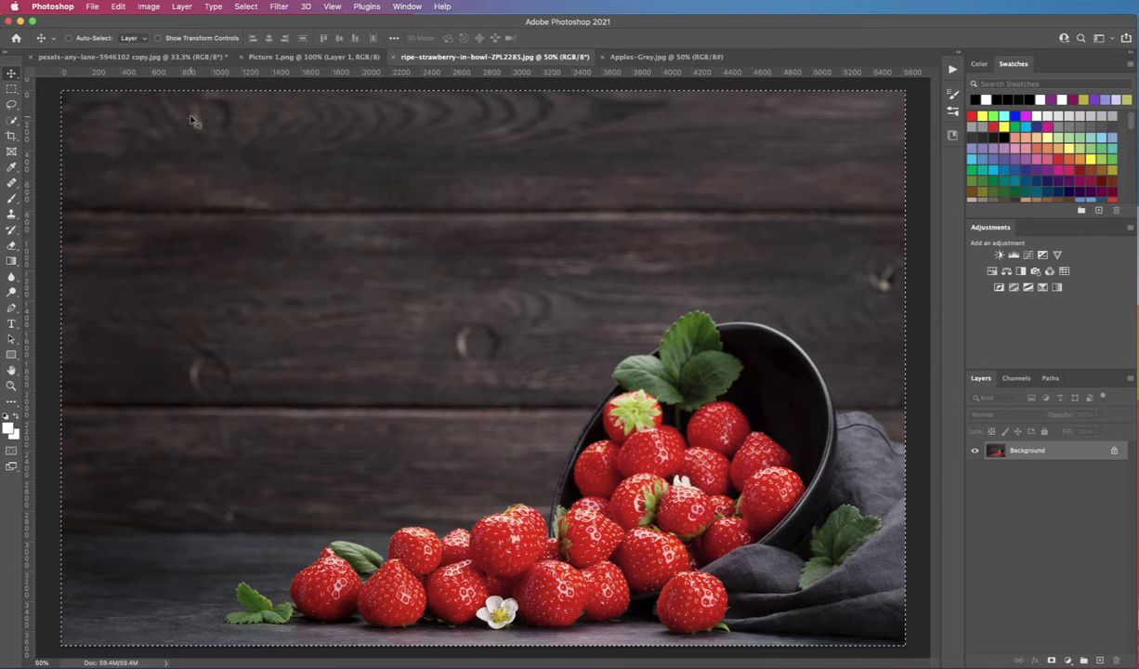
key(ctrl+c)
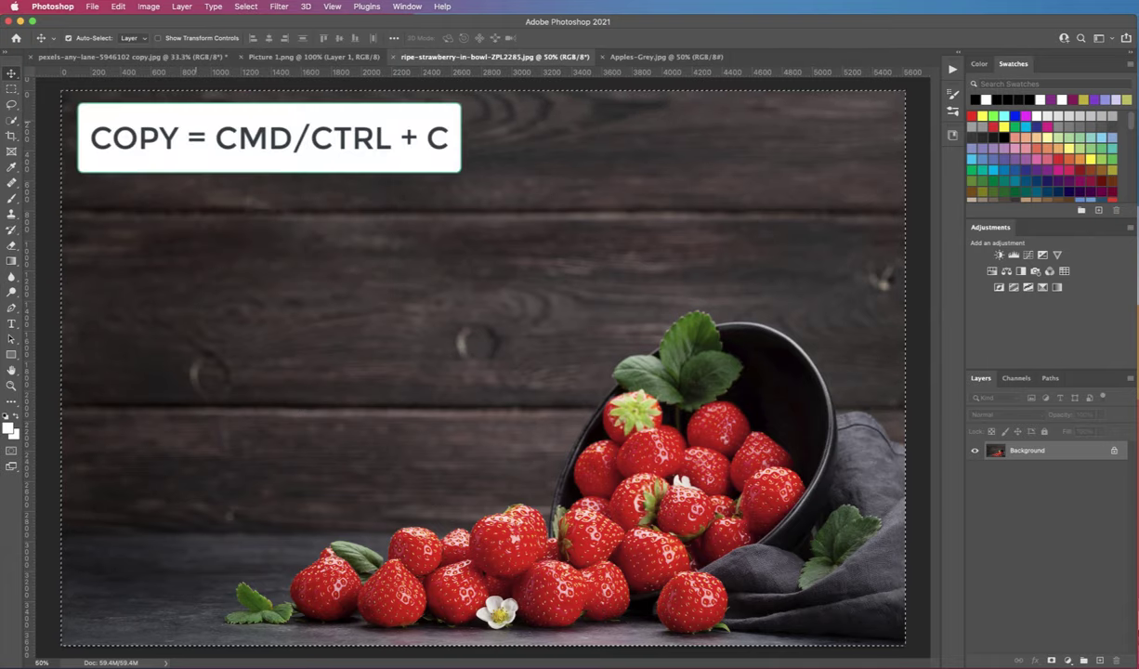
click(119, 57)
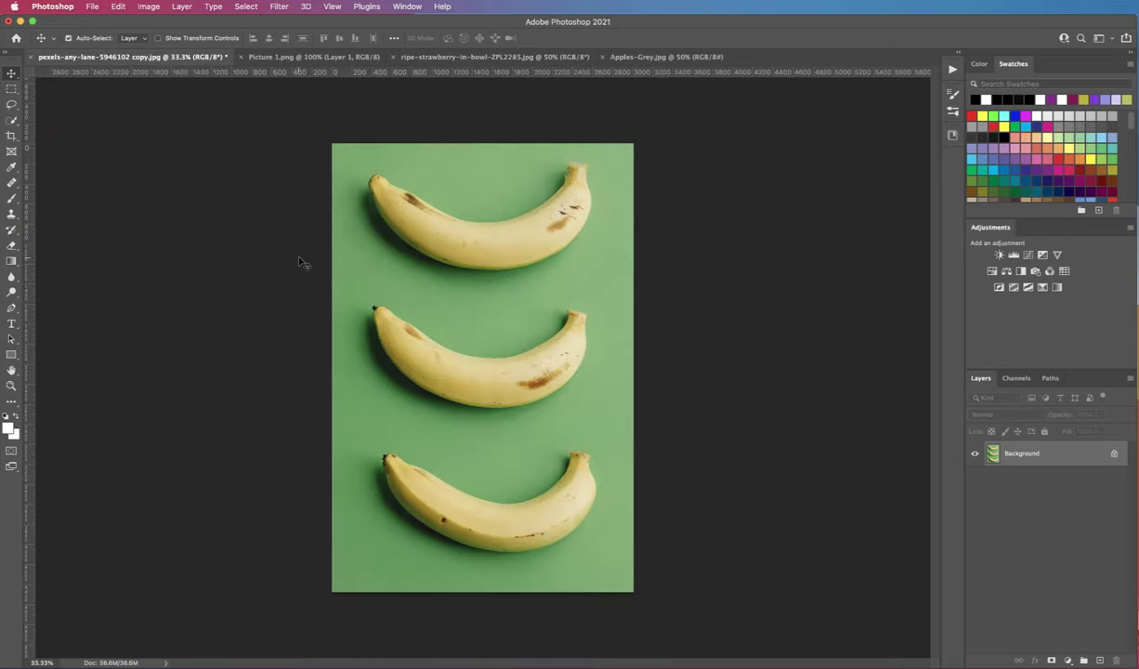
Paste the strawberry as Layer 1, shrink it to half size, and move it low.
key(ctrl+v)
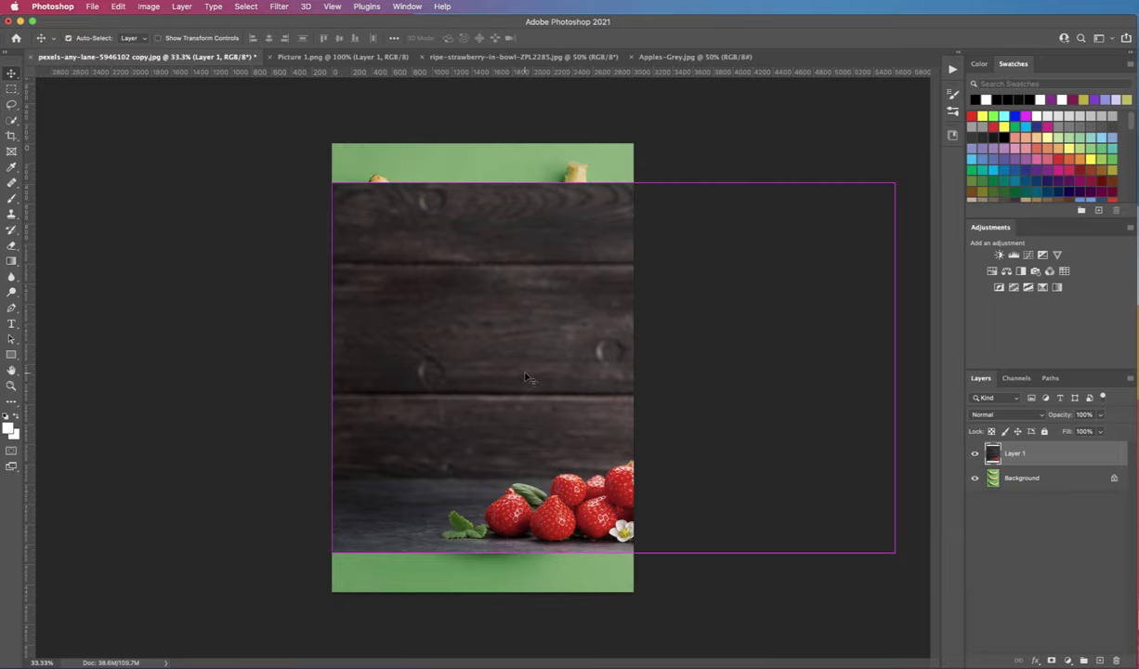
key(ctrl+t)
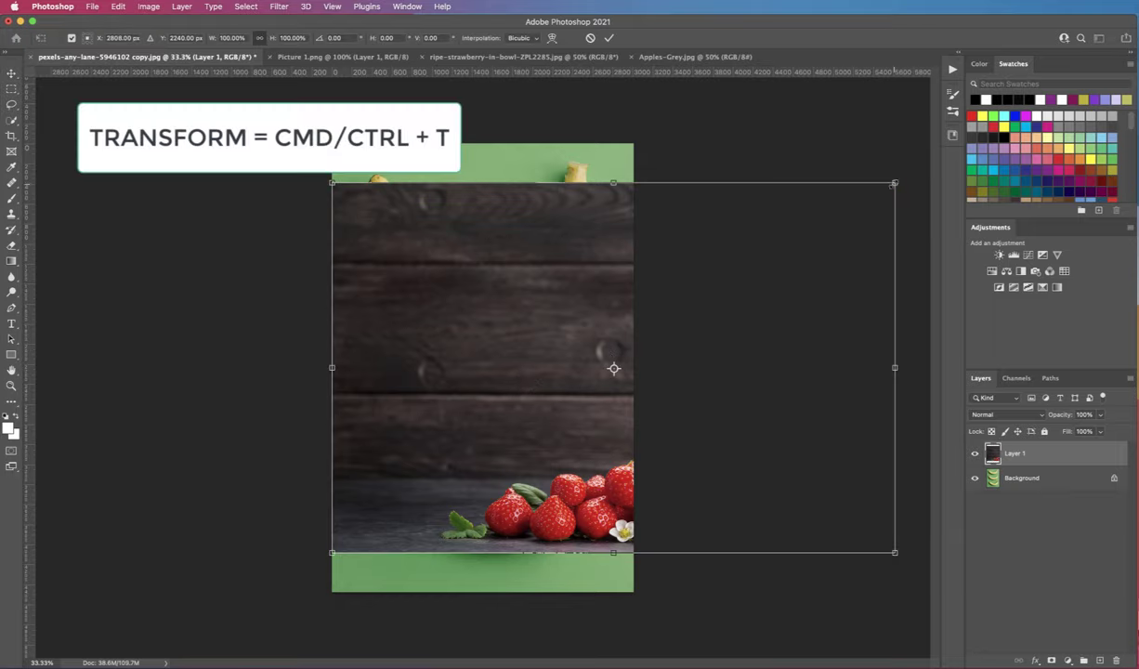
drag(875, 196, 564, 401)
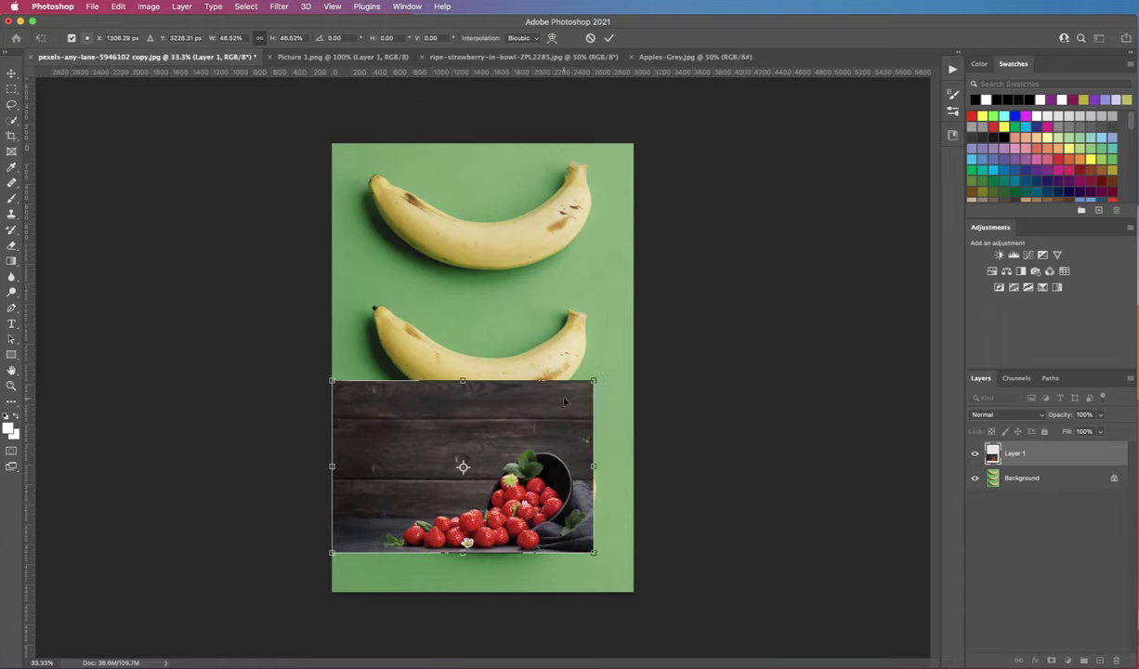
drag(520, 436, 540, 449)
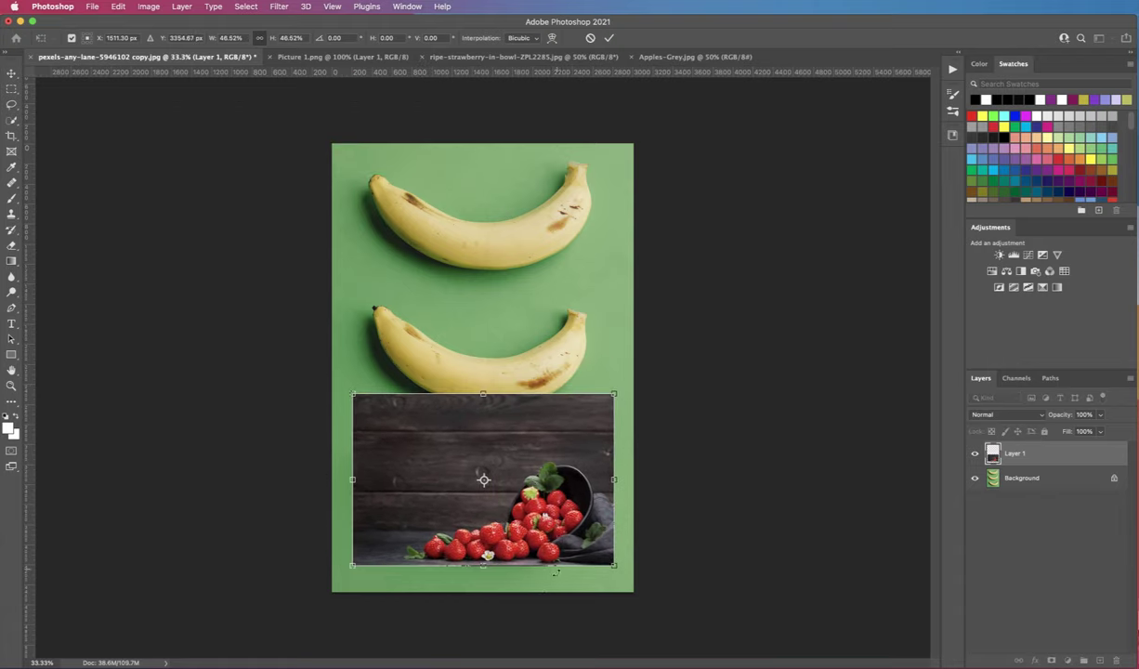